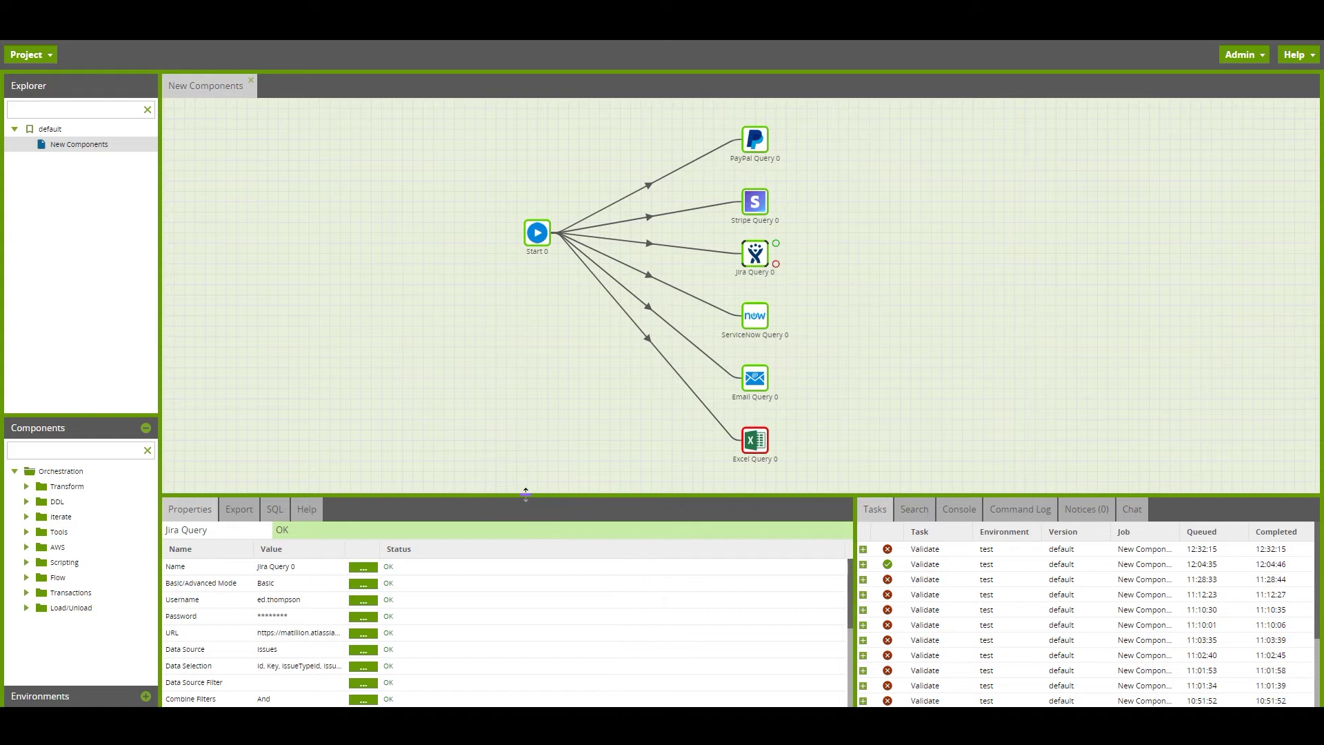
# Step: Enlarge the properties area and review the available data sources for the Jira Query component, keeping the current choice
pyautogui.moveTo(526, 493); pyautogui.dragTo(529, 407)
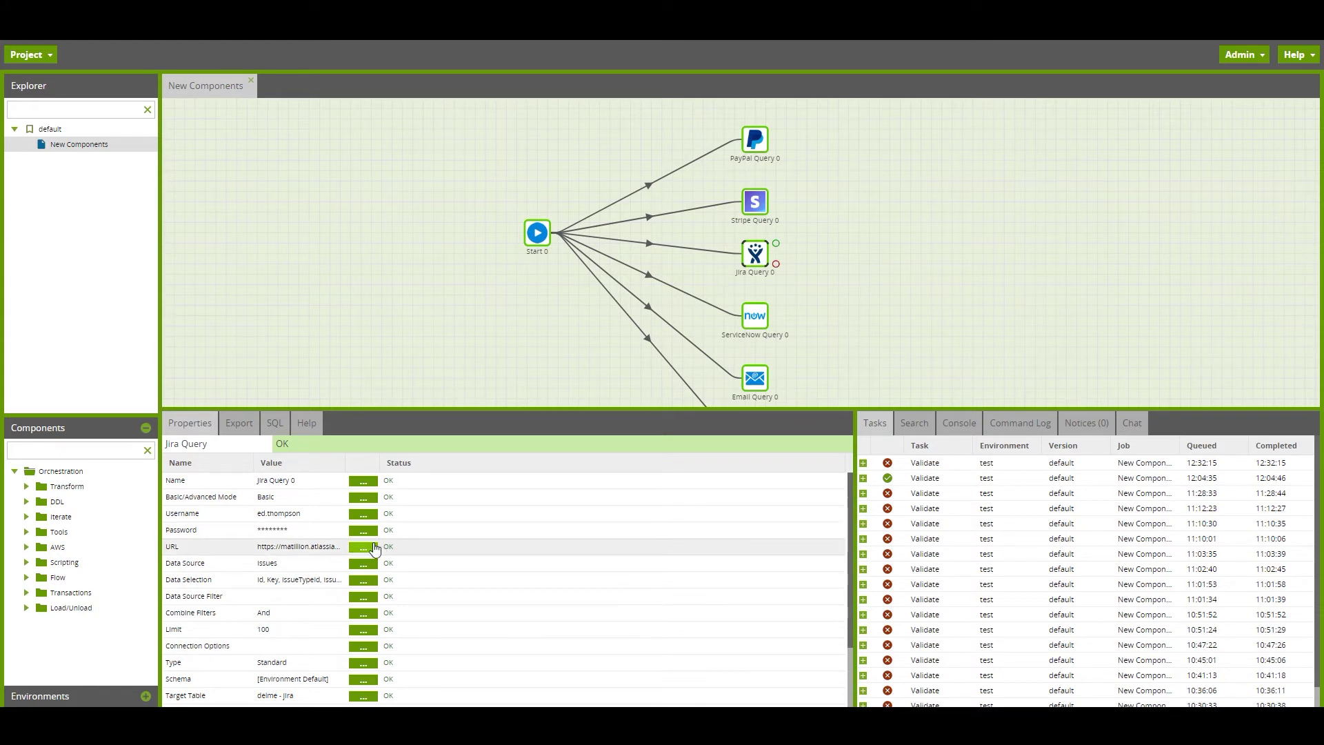
pyautogui.click(364, 563)
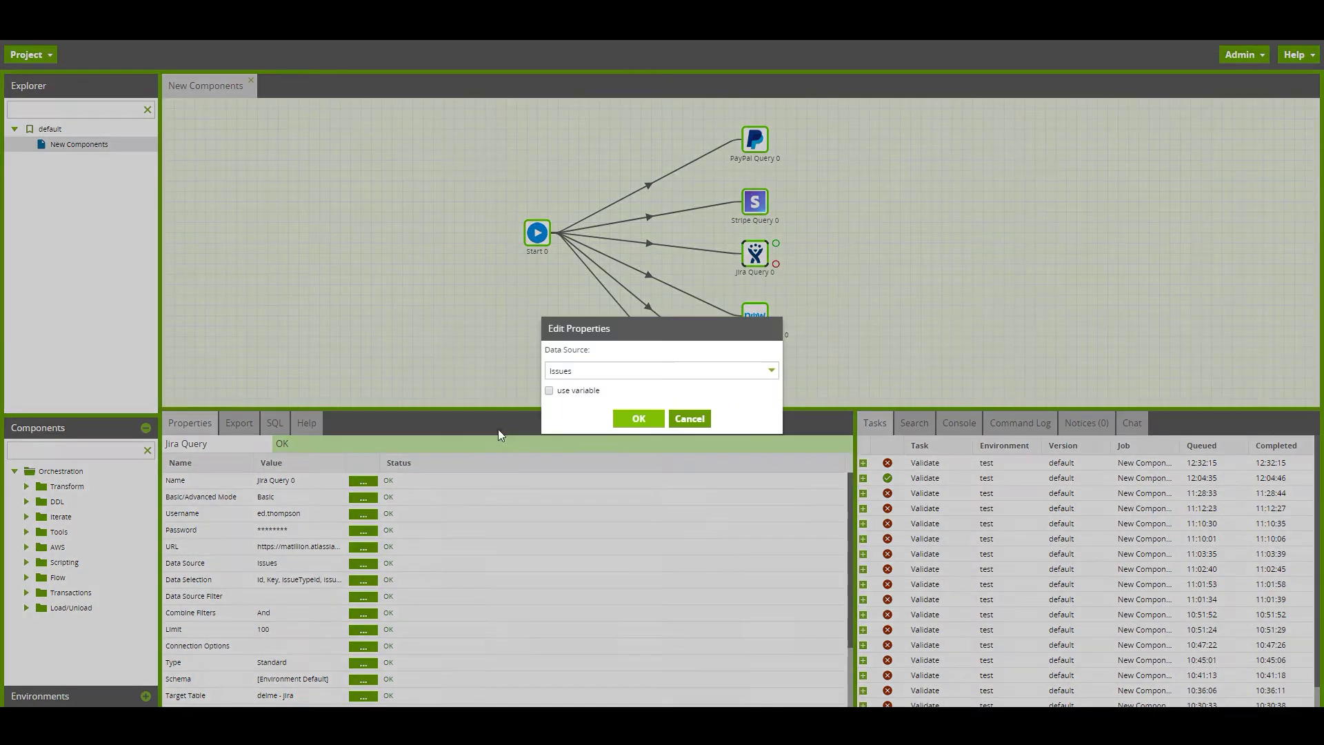
pyautogui.click(599, 371)
pyautogui.scroll(-1, 636, 469)
pyautogui.scroll(-1, 636, 470)
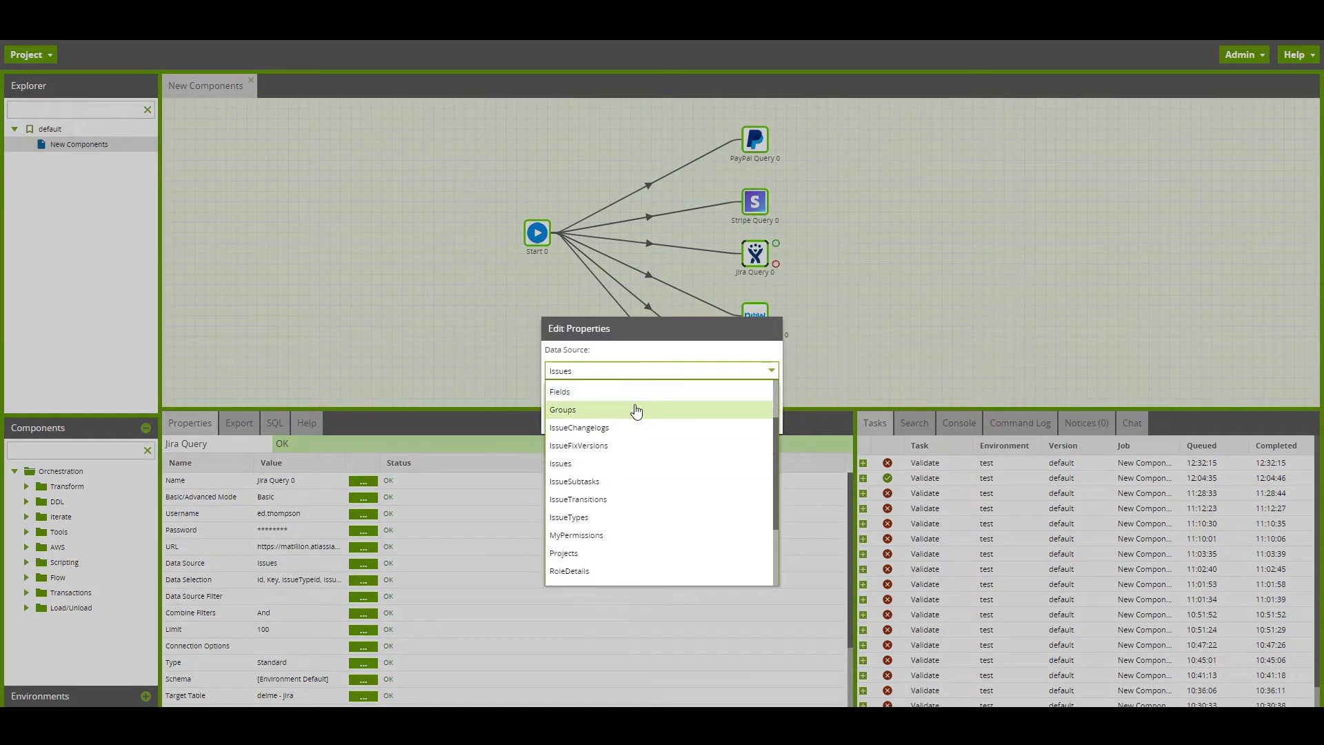
pyautogui.scroll(-1, 631, 490)
pyautogui.scroll(-2, 625, 520)
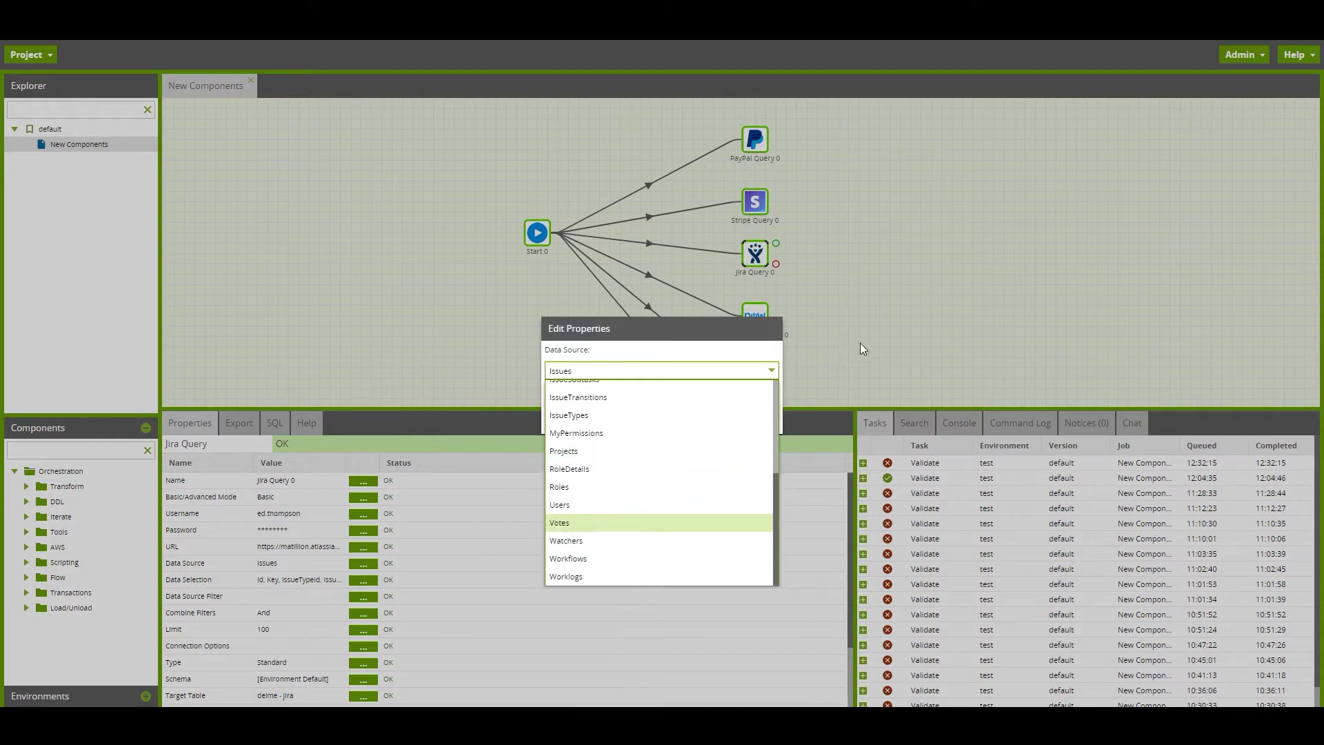
pyautogui.click(850, 315)
pyautogui.click(690, 419)
# Step: Review the Type options of the Jira Query component without changing the setting
pyautogui.scroll(-3, 441, 579)
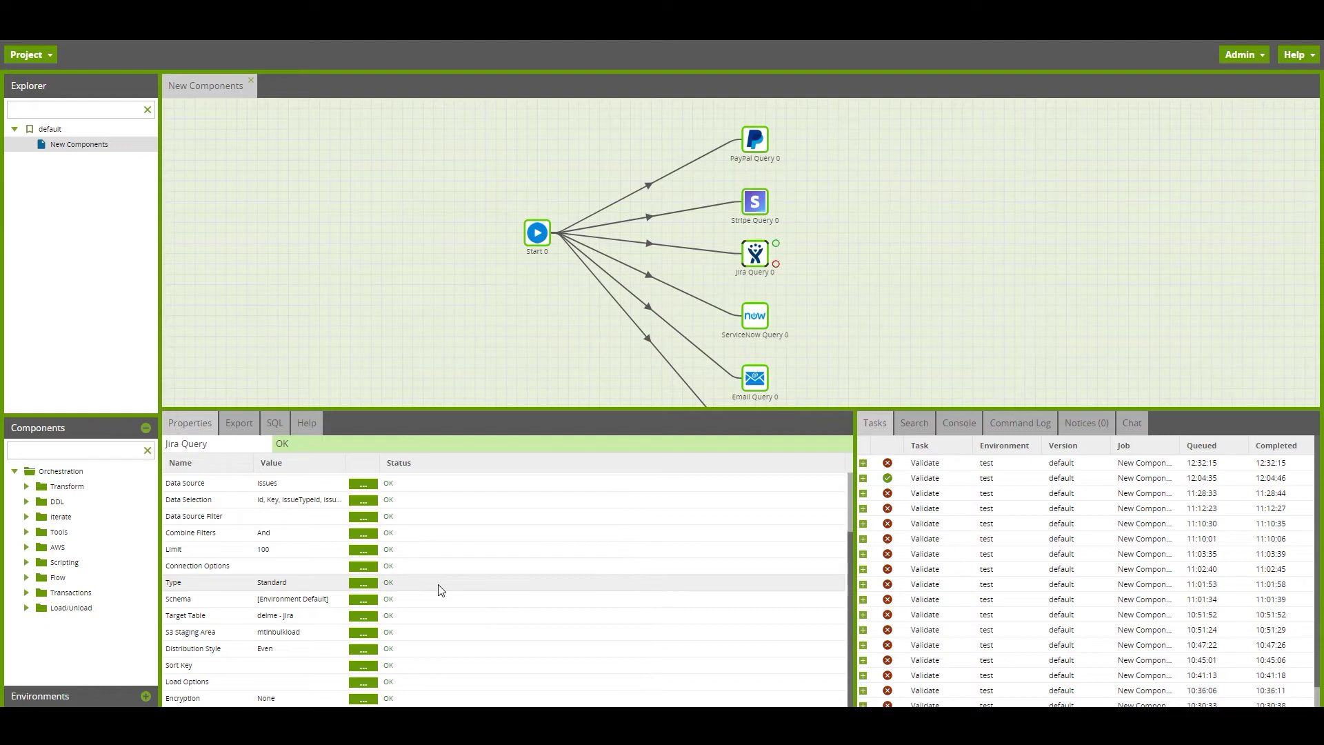
pyautogui.click(363, 583)
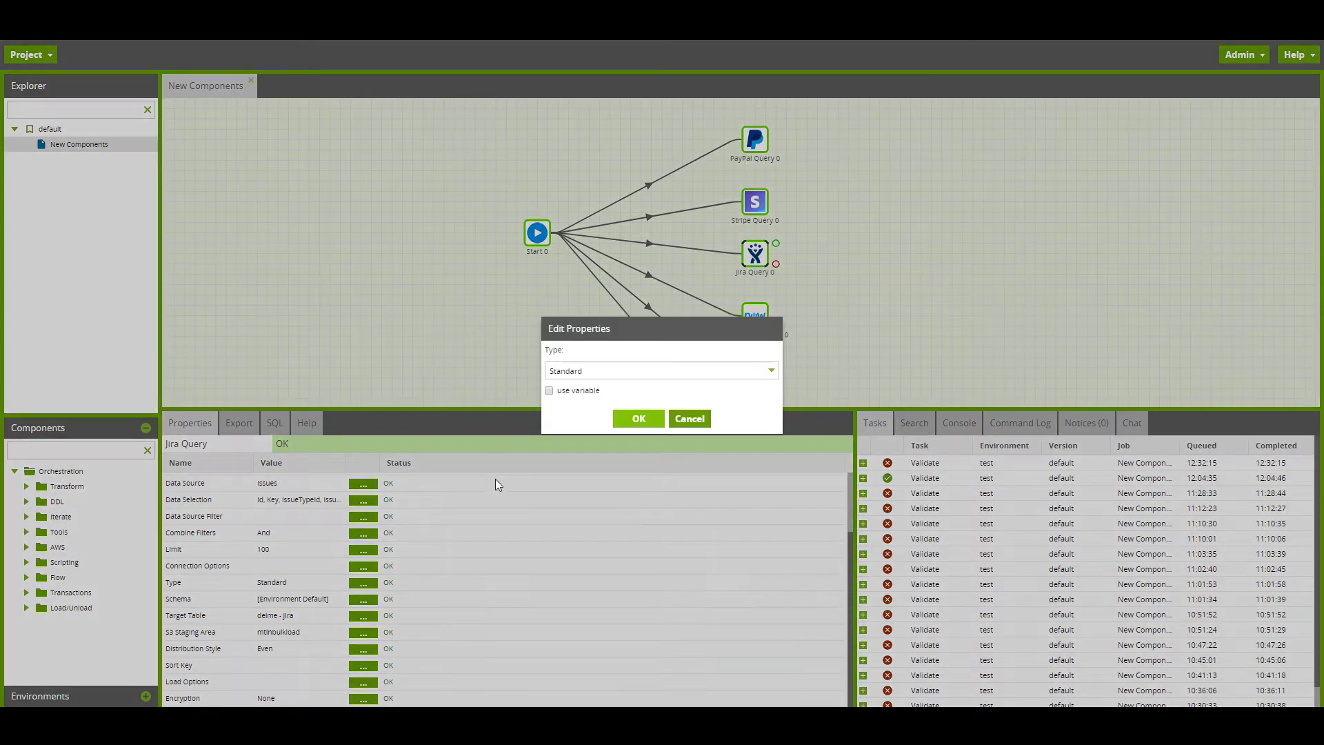
pyautogui.click(593, 369)
pyautogui.click(608, 347)
pyautogui.click(688, 419)
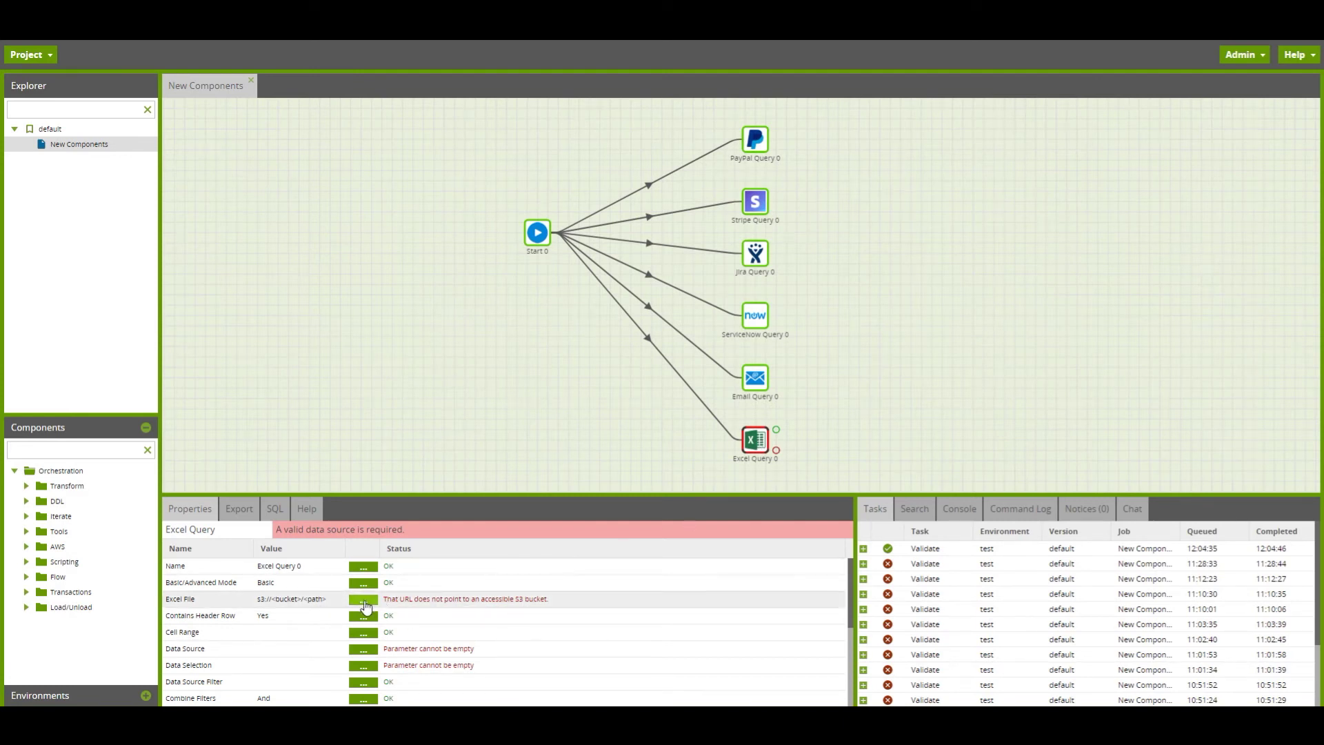
# Step: Browse the storage locations for the Excel Query's file, going through the matillion S3 bucket into marketplace/support
pyautogui.click(363, 599)
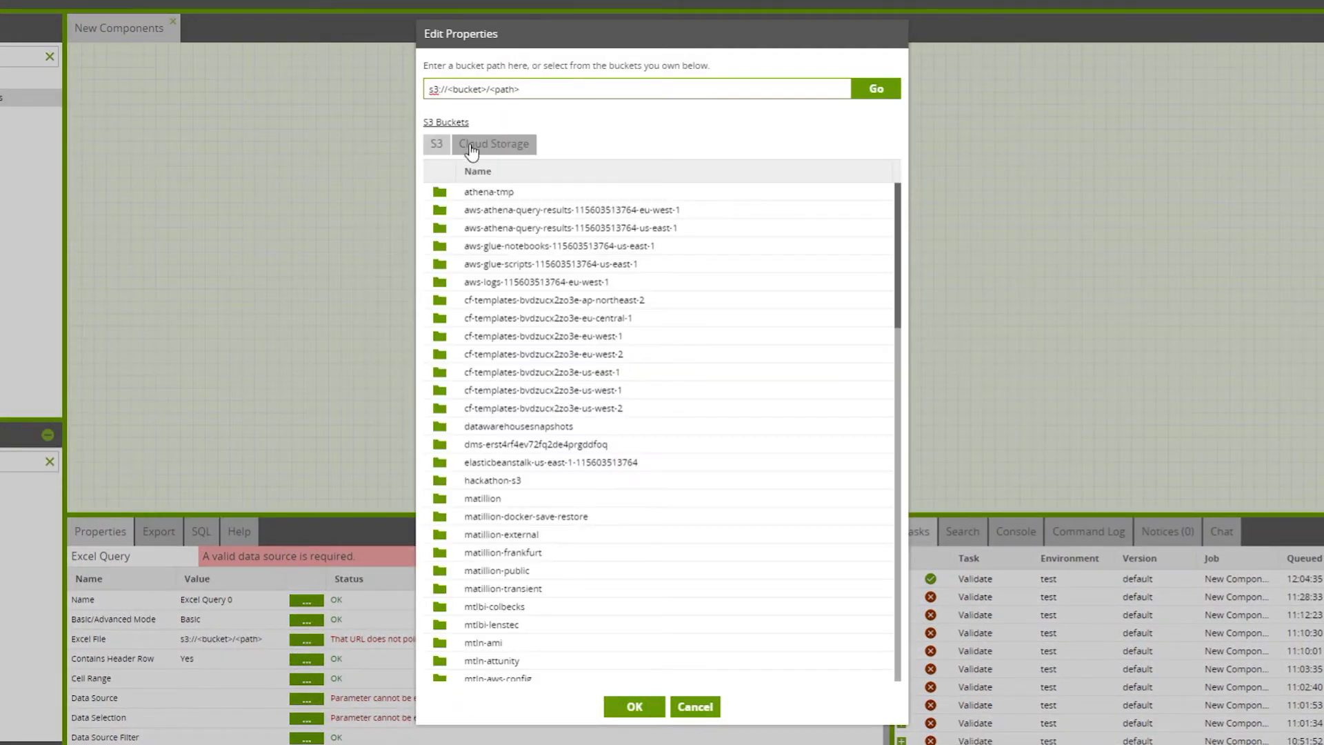
pyautogui.click(473, 145)
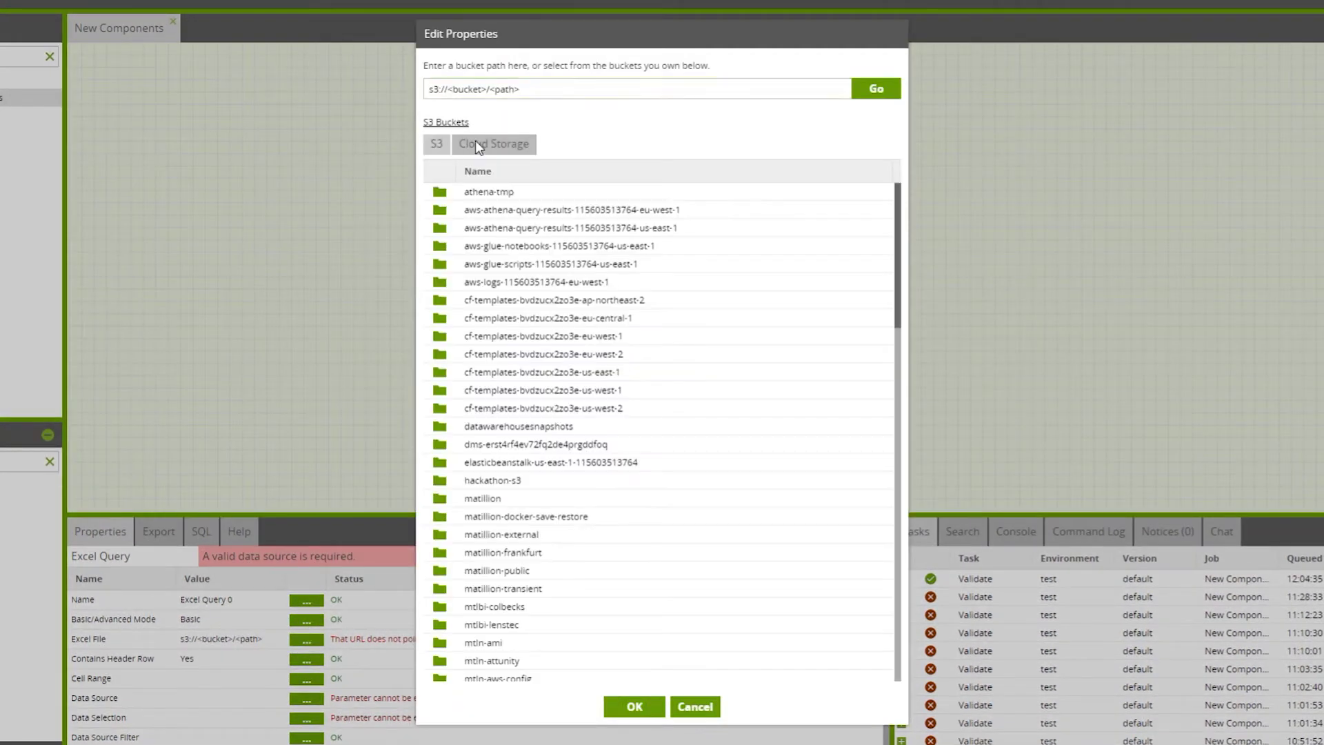
pyautogui.click(437, 147)
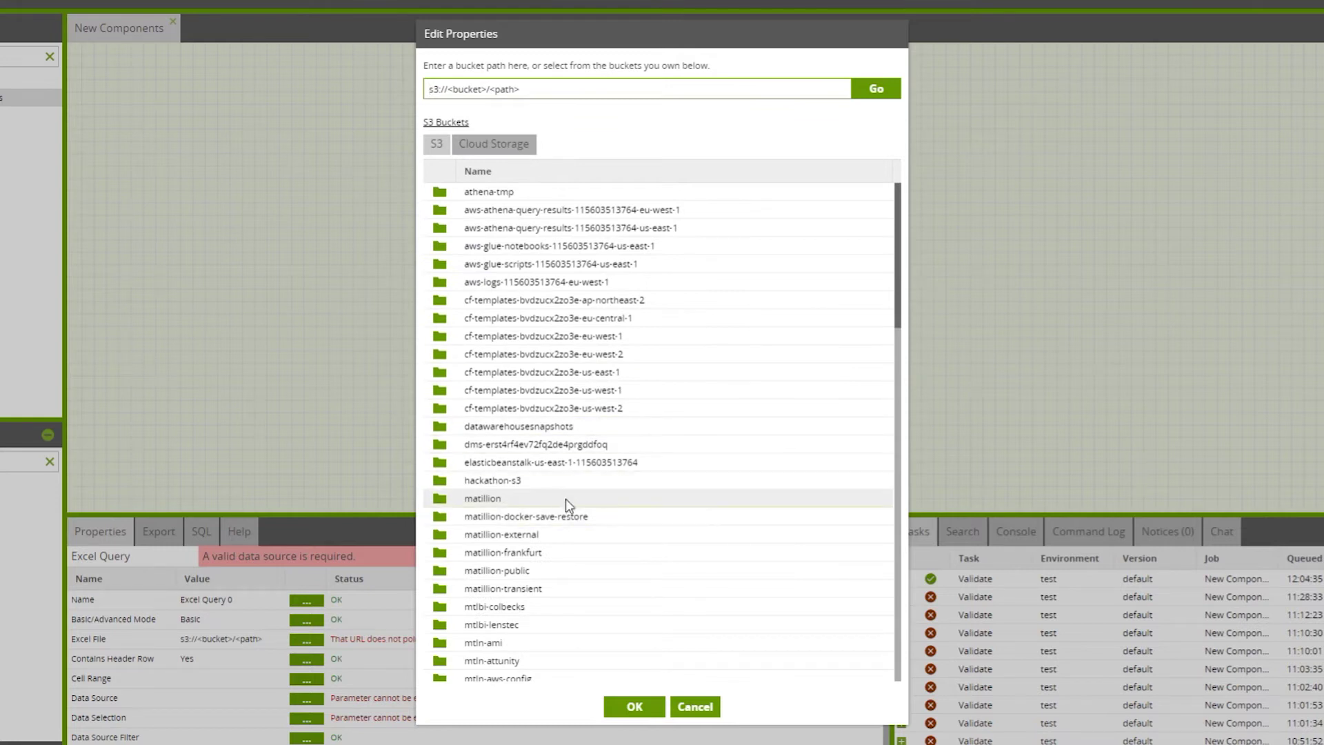
pyautogui.scroll(-3, 565, 510)
pyautogui.scroll(2, 566, 507)
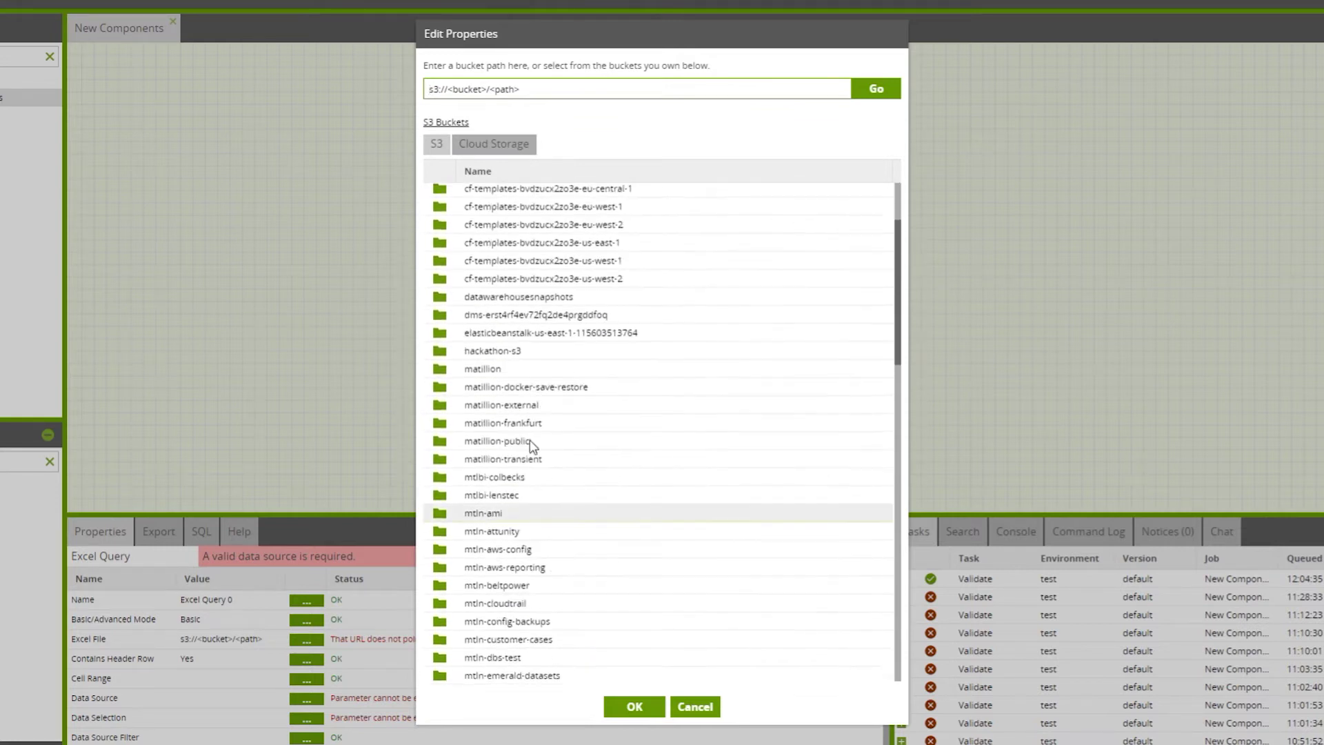
pyautogui.doubleClick(521, 418)
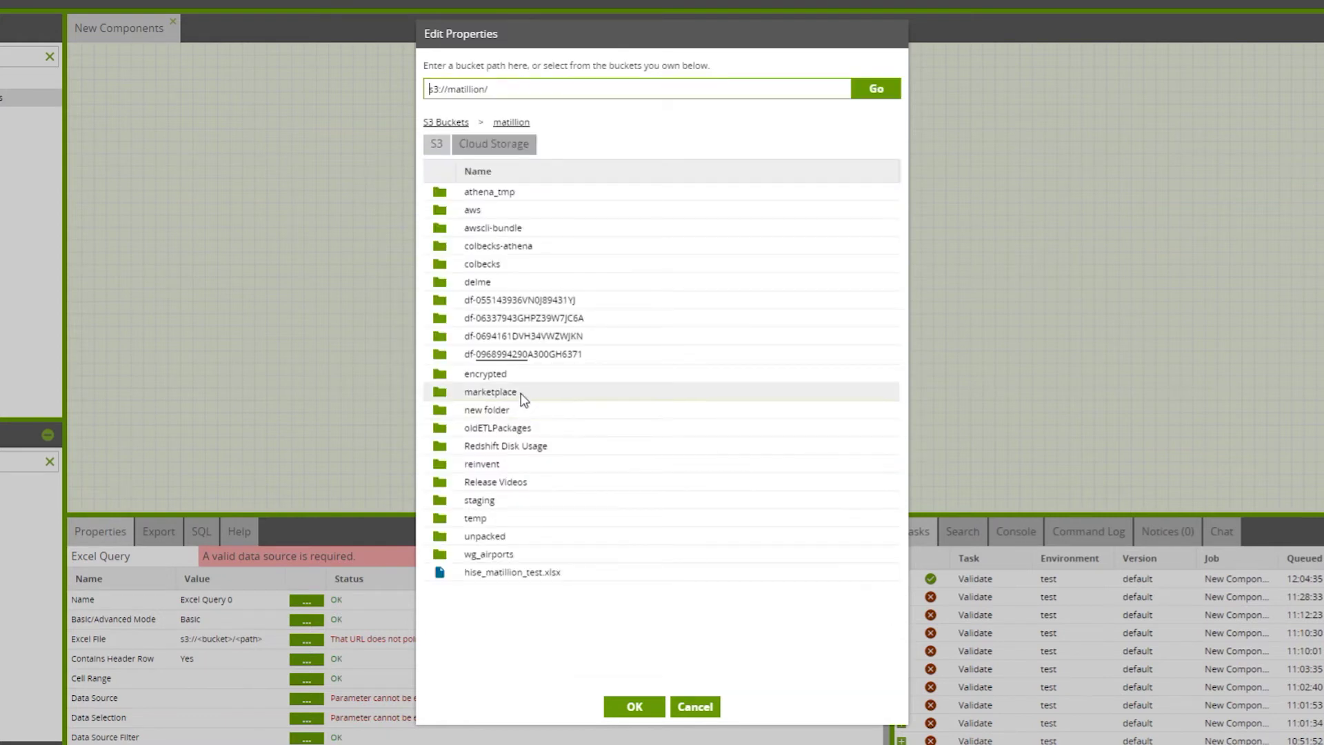
pyautogui.doubleClick(522, 393)
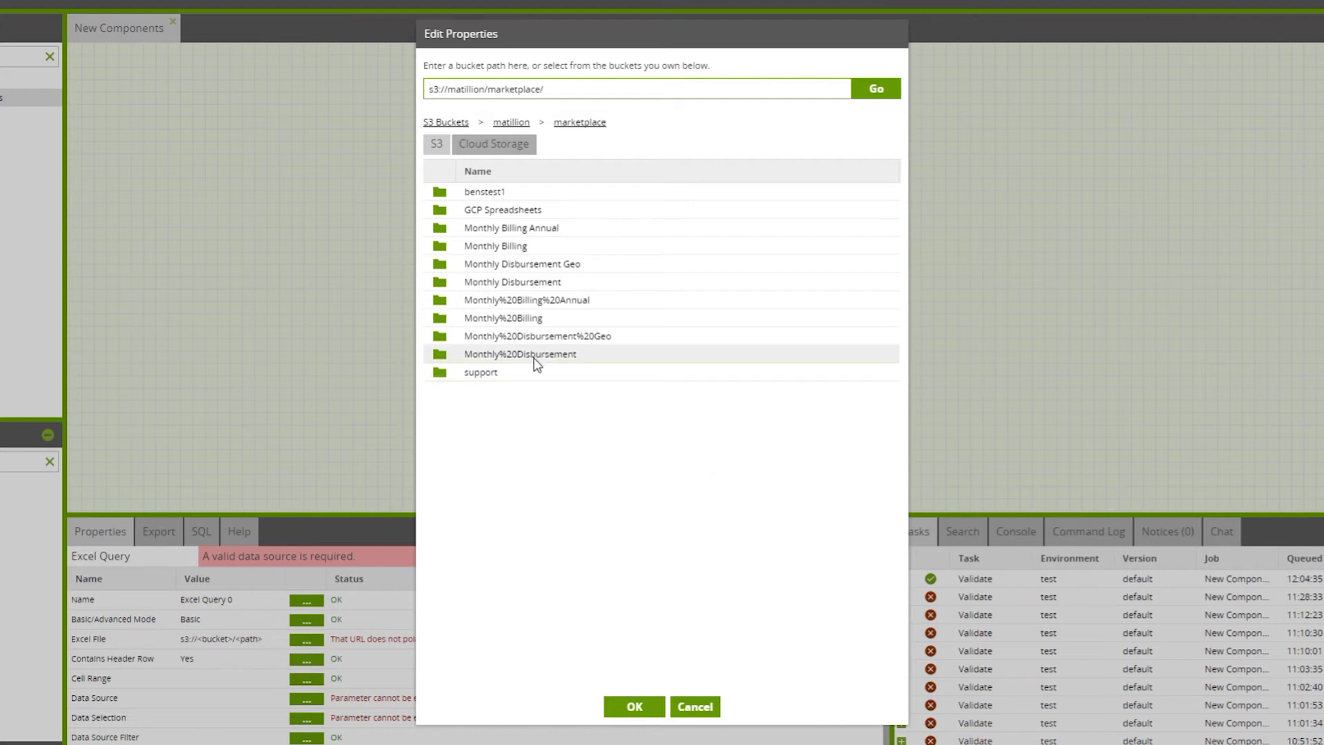
pyautogui.doubleClick(538, 373)
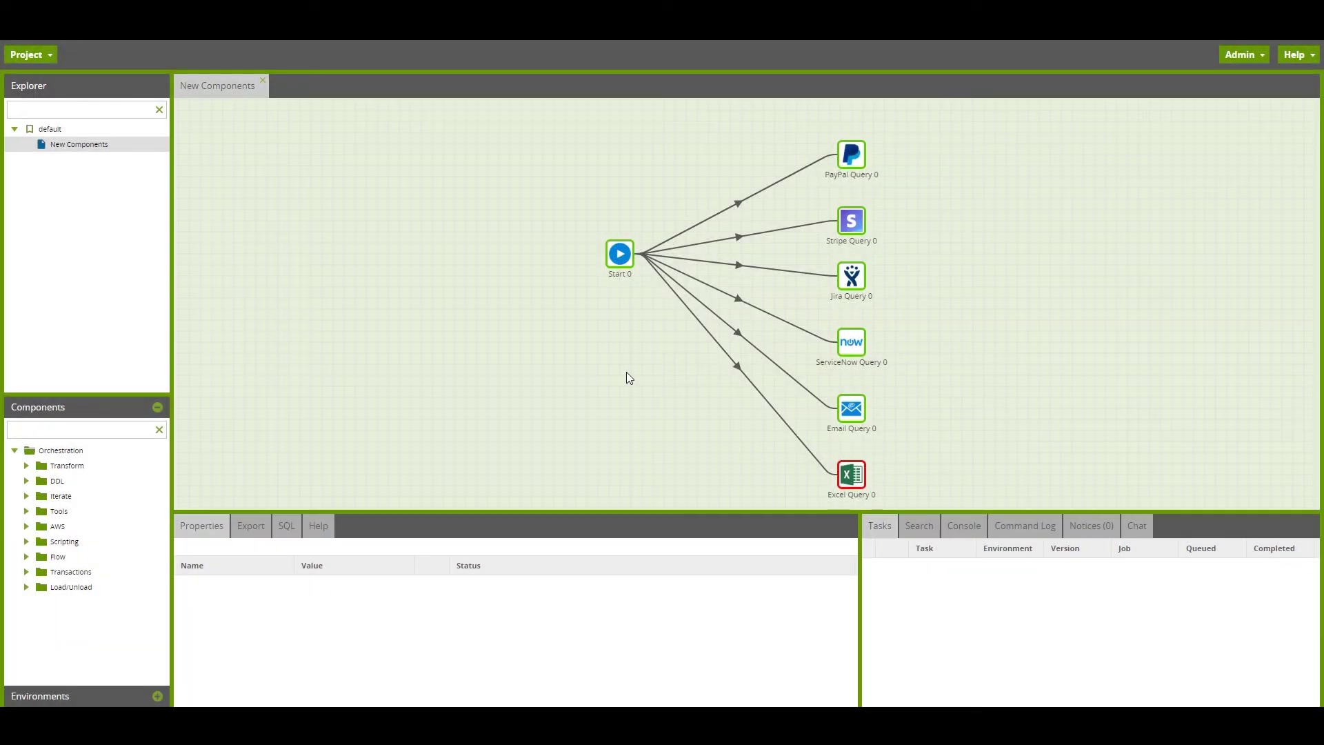
# Step: Expand the test environment and show the available actions for its public schema
pyautogui.click(65, 696)
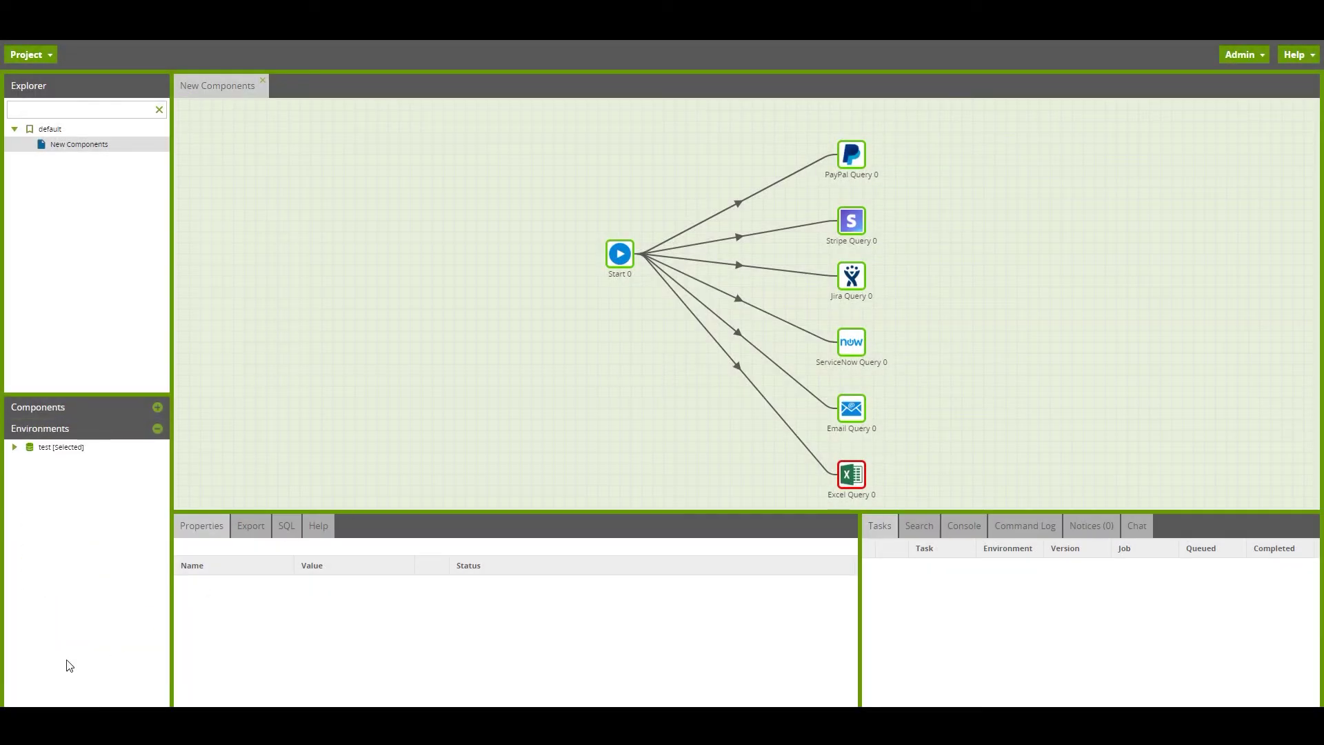
pyautogui.click(14, 447)
pyautogui.rightClick(59, 463)
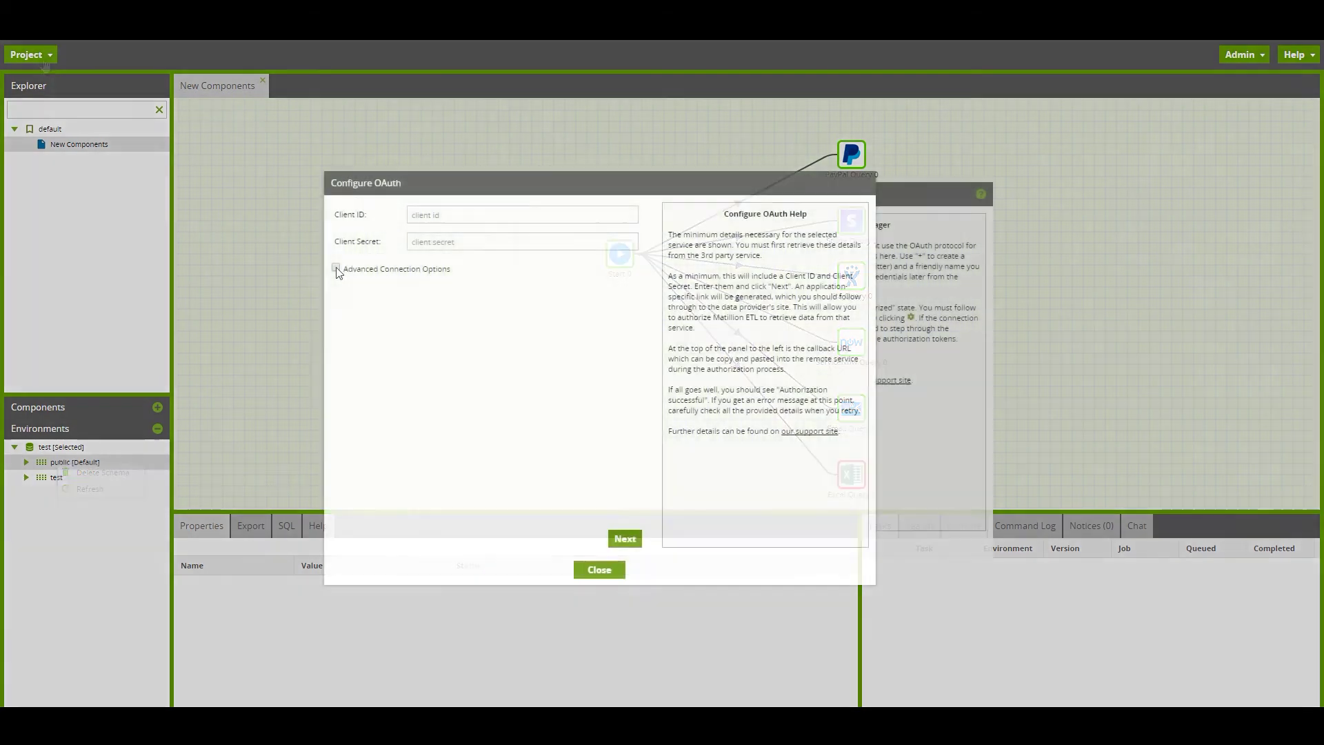
# Step: Try adding a UseSandbox advanced connection option to the SalesforceMind OAuth entry, then leave the OAuth manager
pyautogui.click(336, 269)
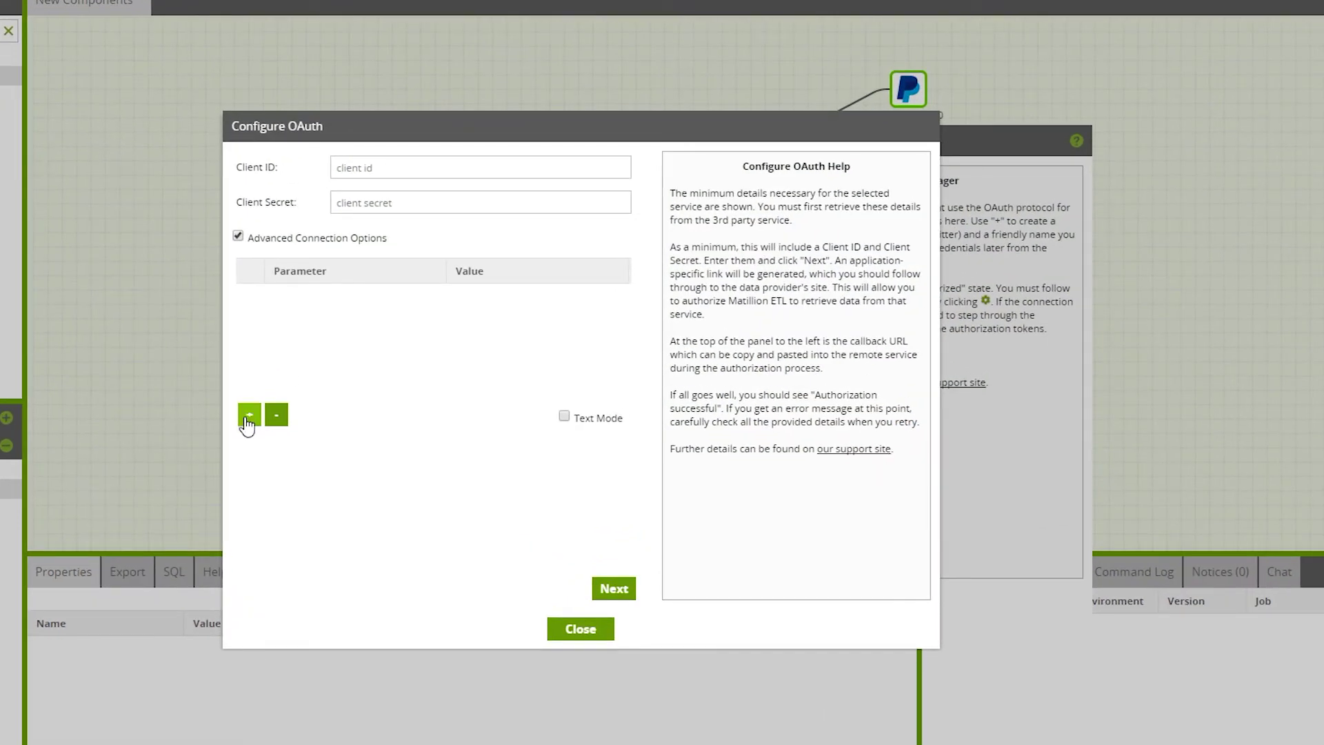
pyautogui.click(249, 414)
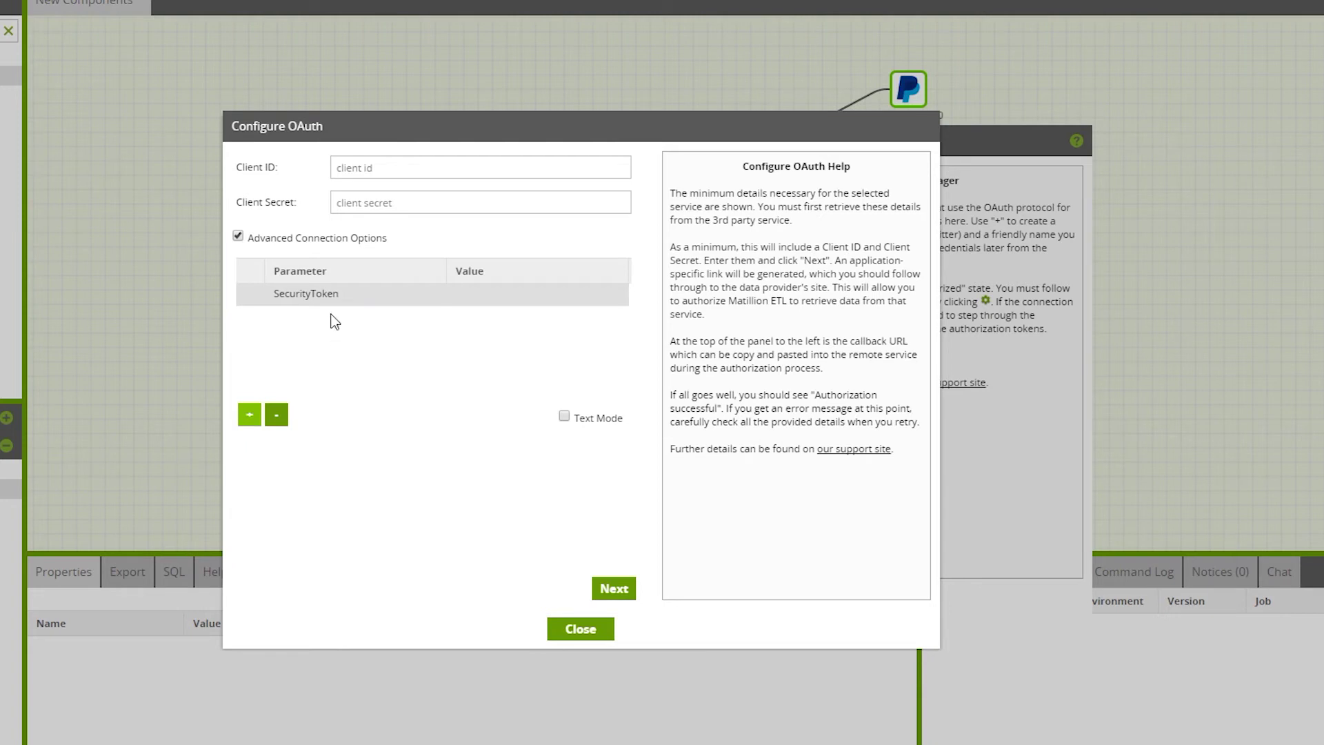
pyautogui.click(345, 295)
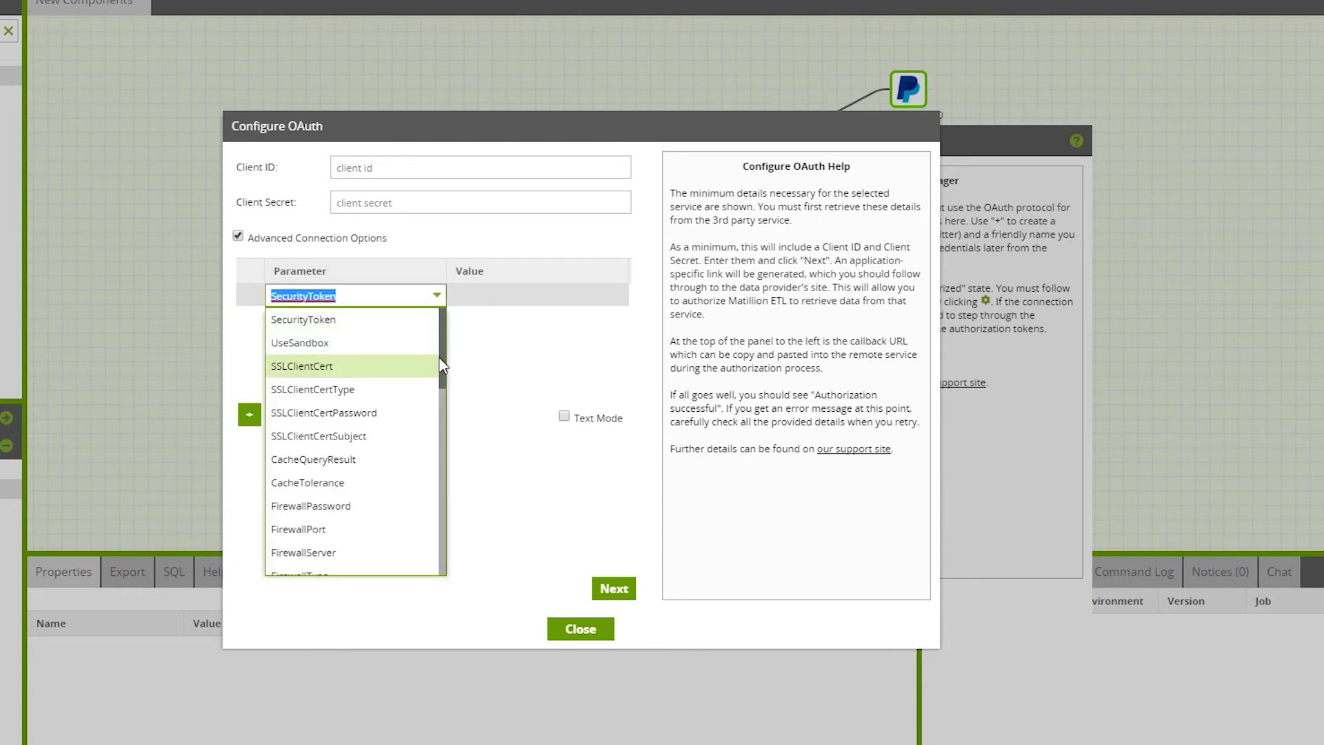
pyautogui.click(306, 344)
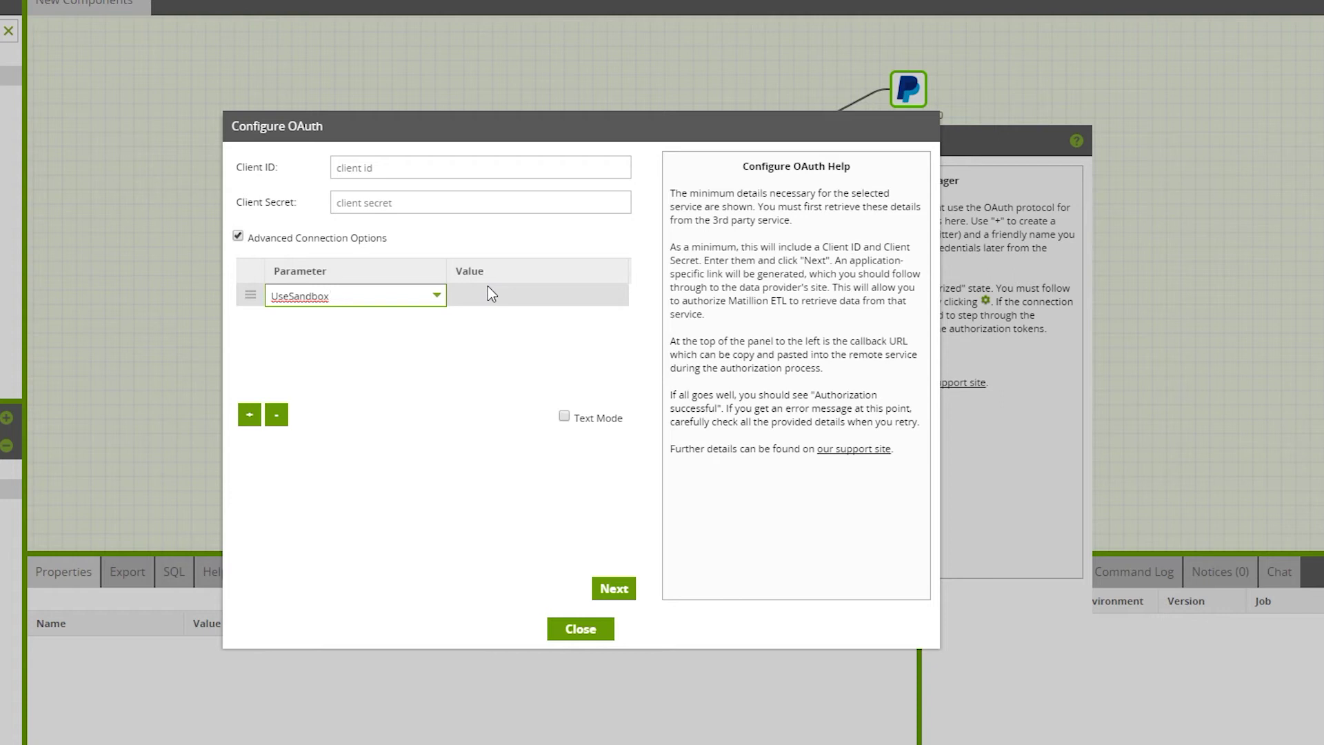
pyautogui.click(583, 631)
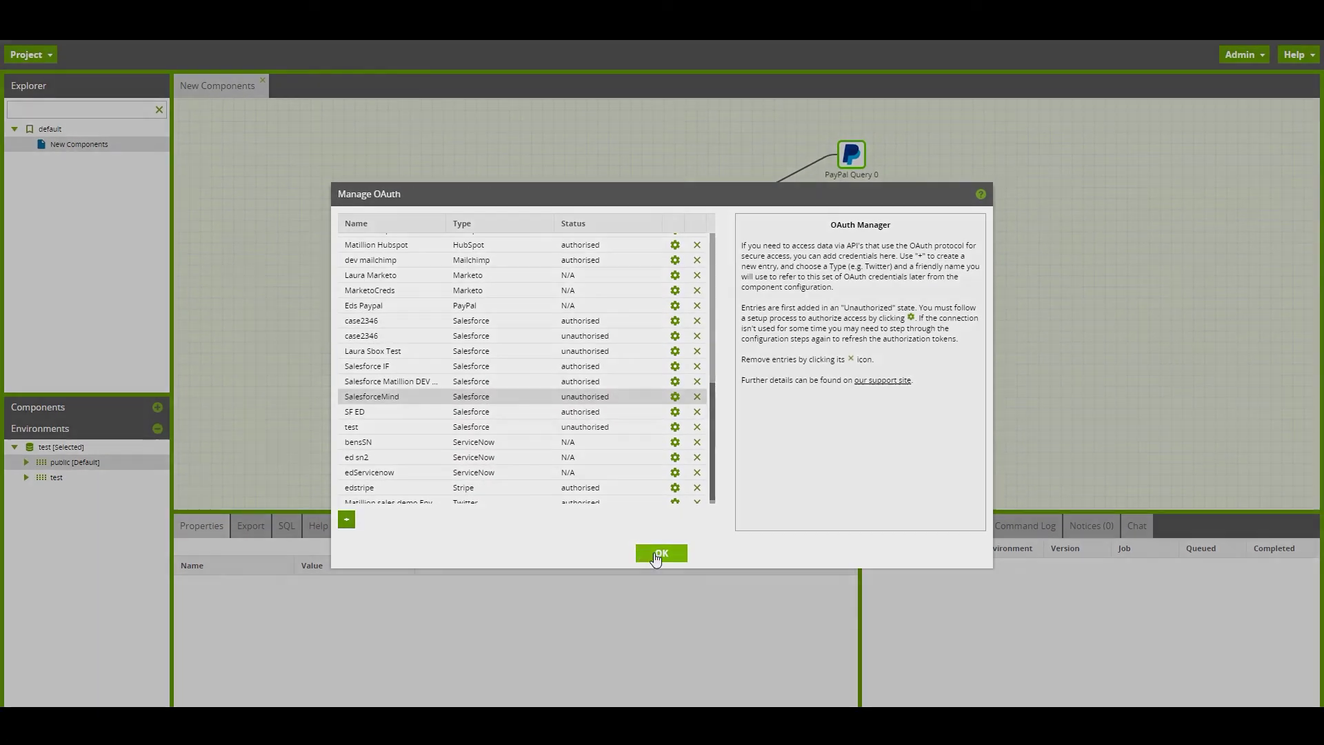
pyautogui.click(658, 554)
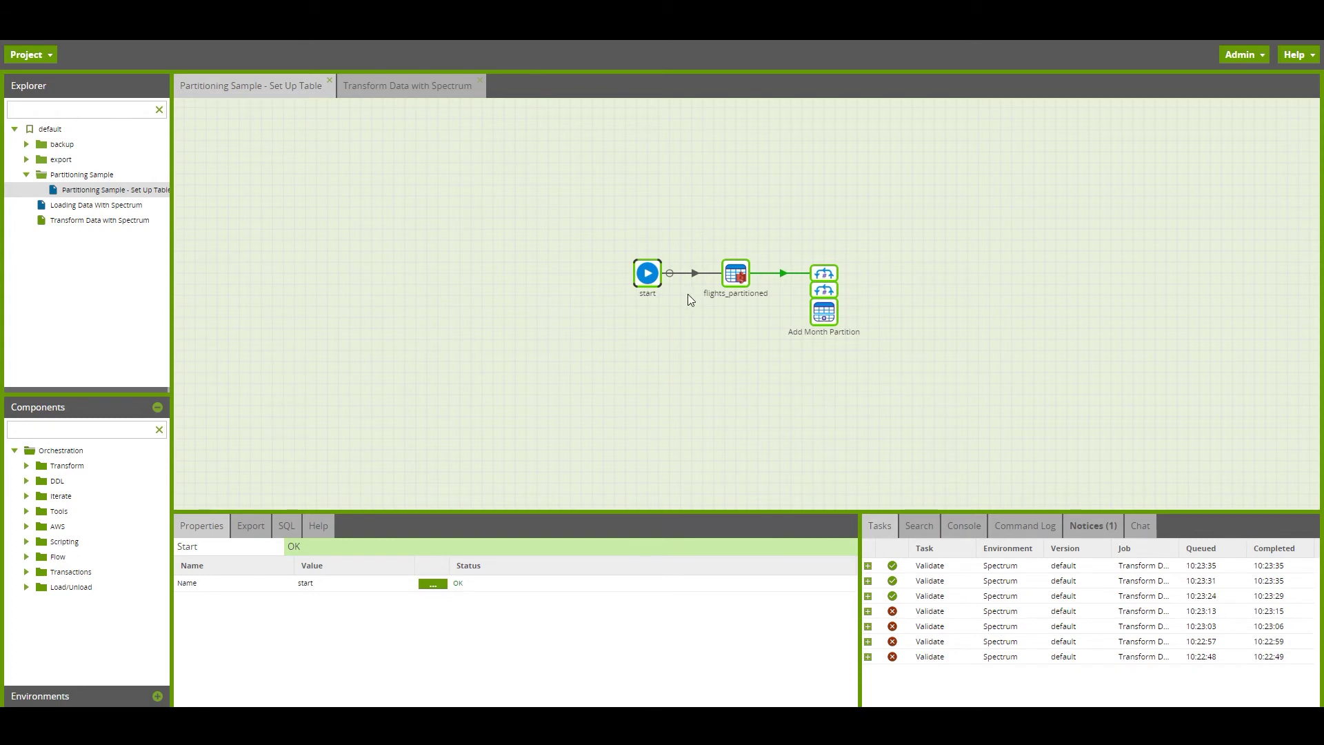
# Step: Inspect the flights_partitioned external table's properties and the columns selected for its partition, leaving them as they are
pyautogui.click(739, 278)
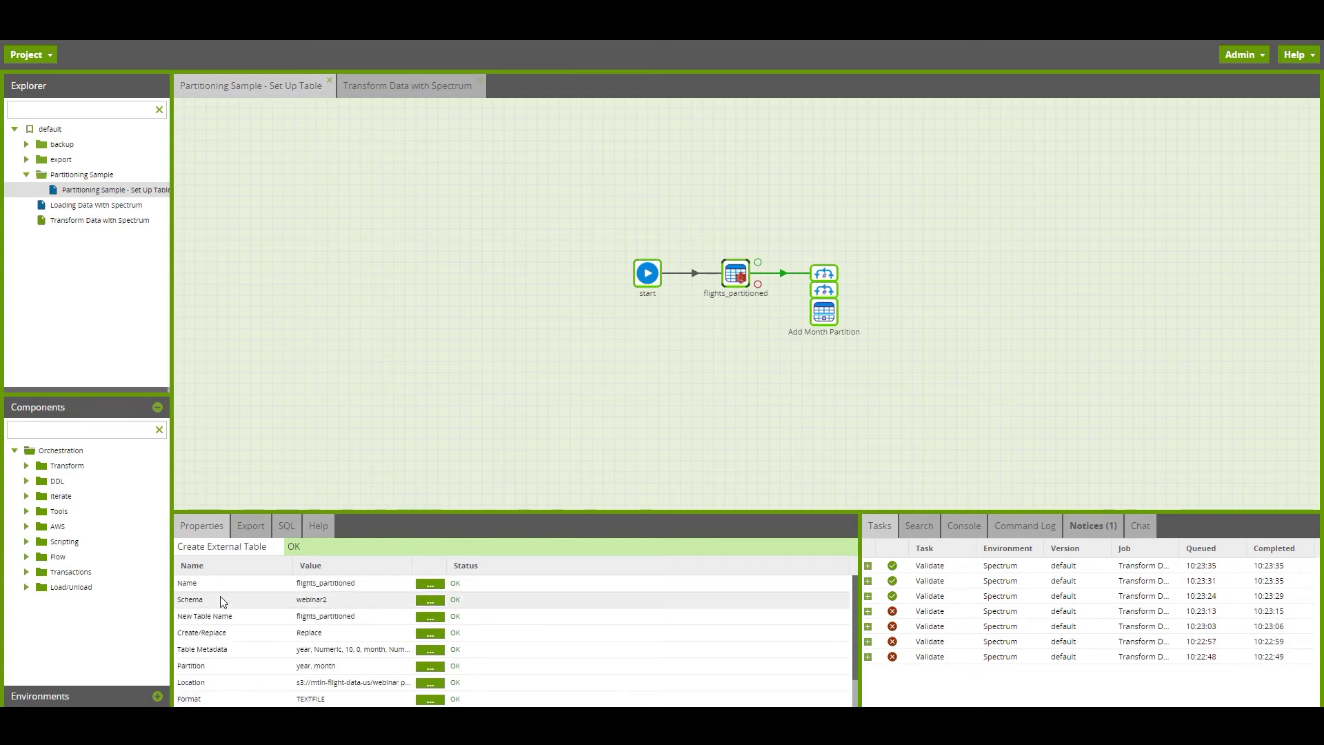
pyautogui.scroll(-1, 502, 610)
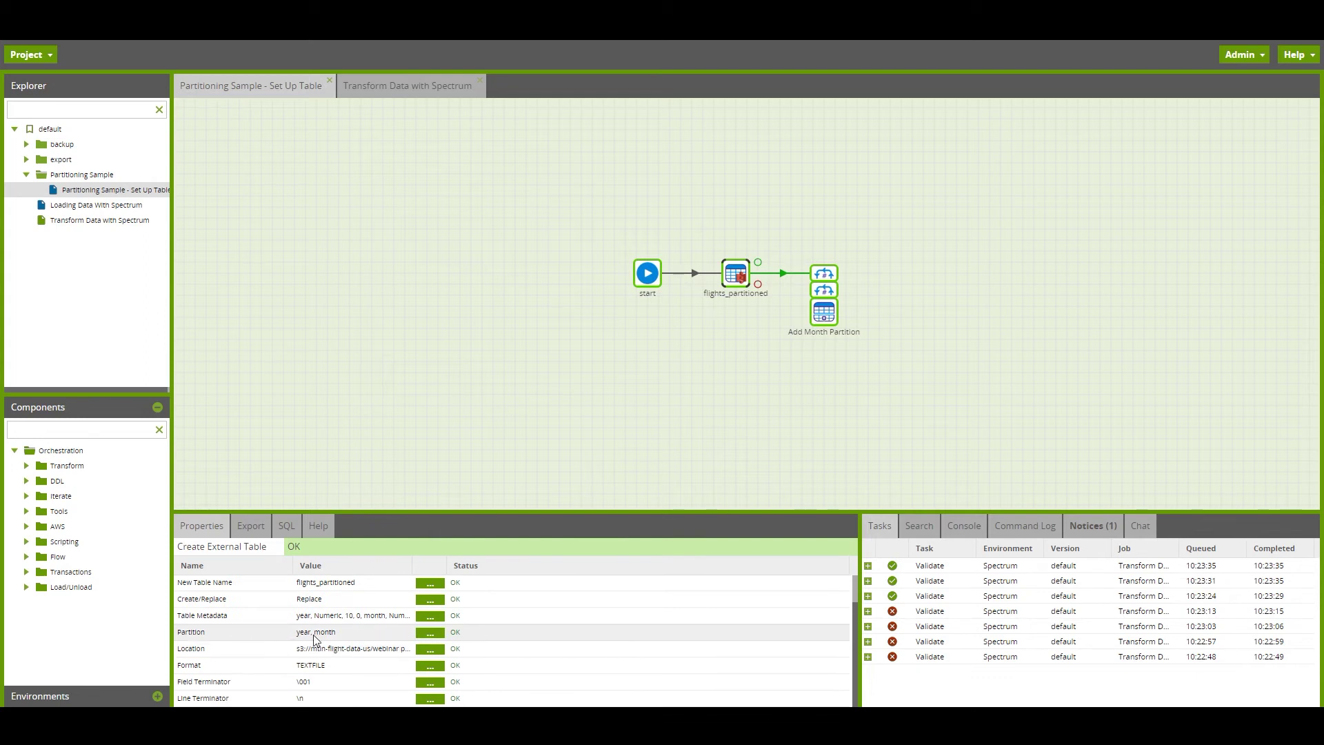
pyautogui.click(430, 633)
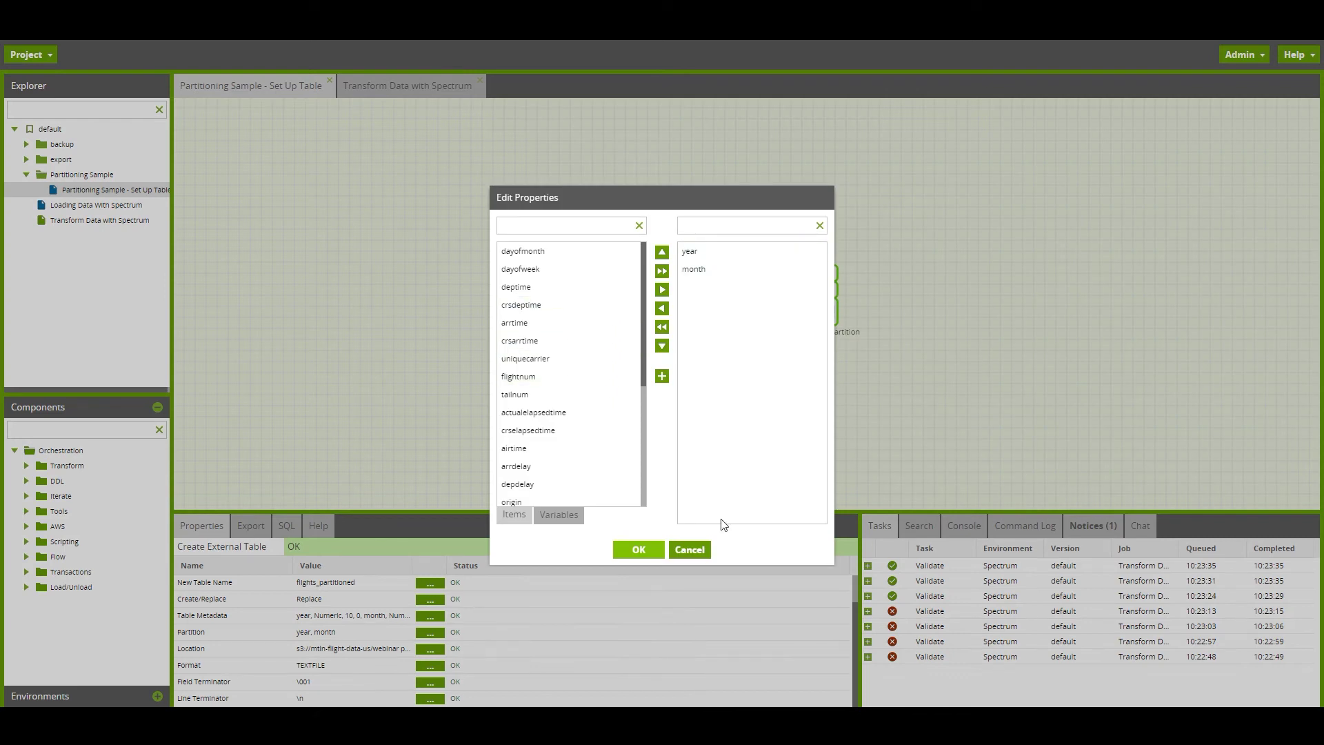
pyautogui.click(693, 551)
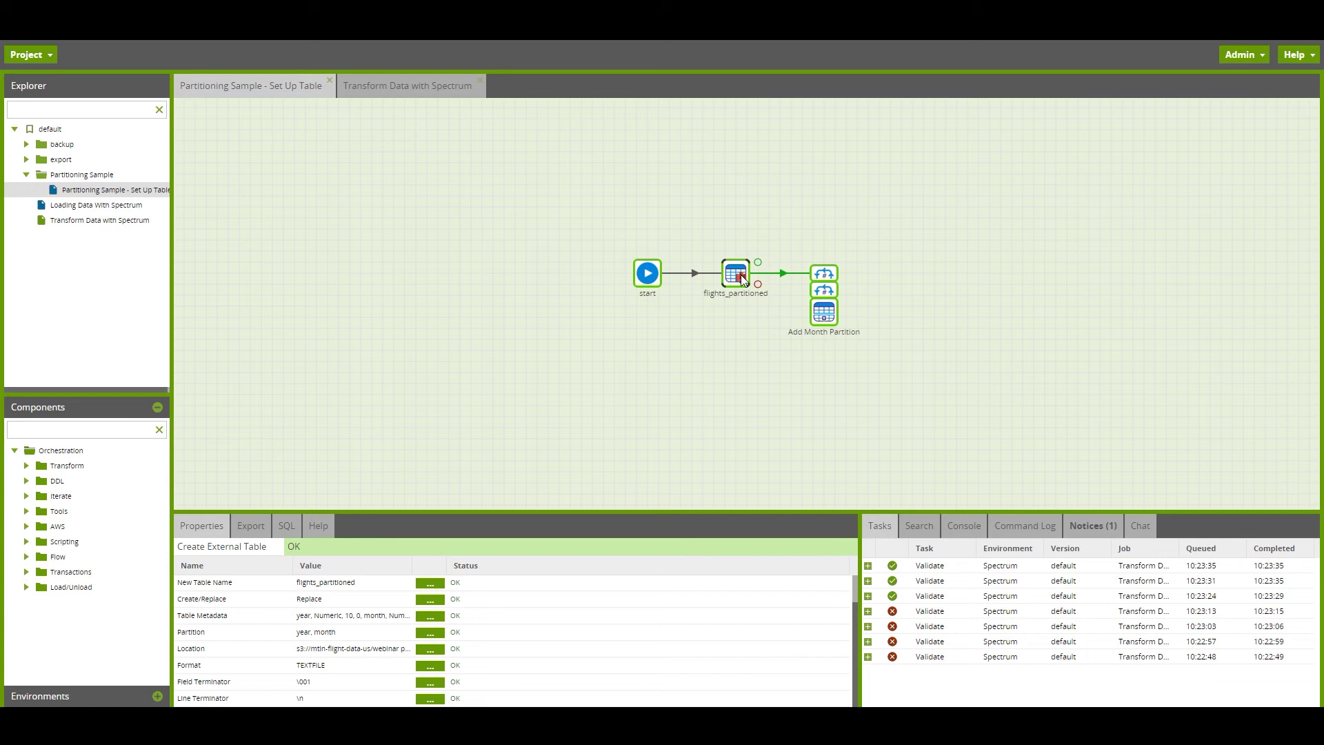
# Step: Inspect the two stacked iterators and the Add Month Partition component attached to them
pyautogui.click(824, 275)
pyautogui.click(826, 292)
pyautogui.click(827, 316)
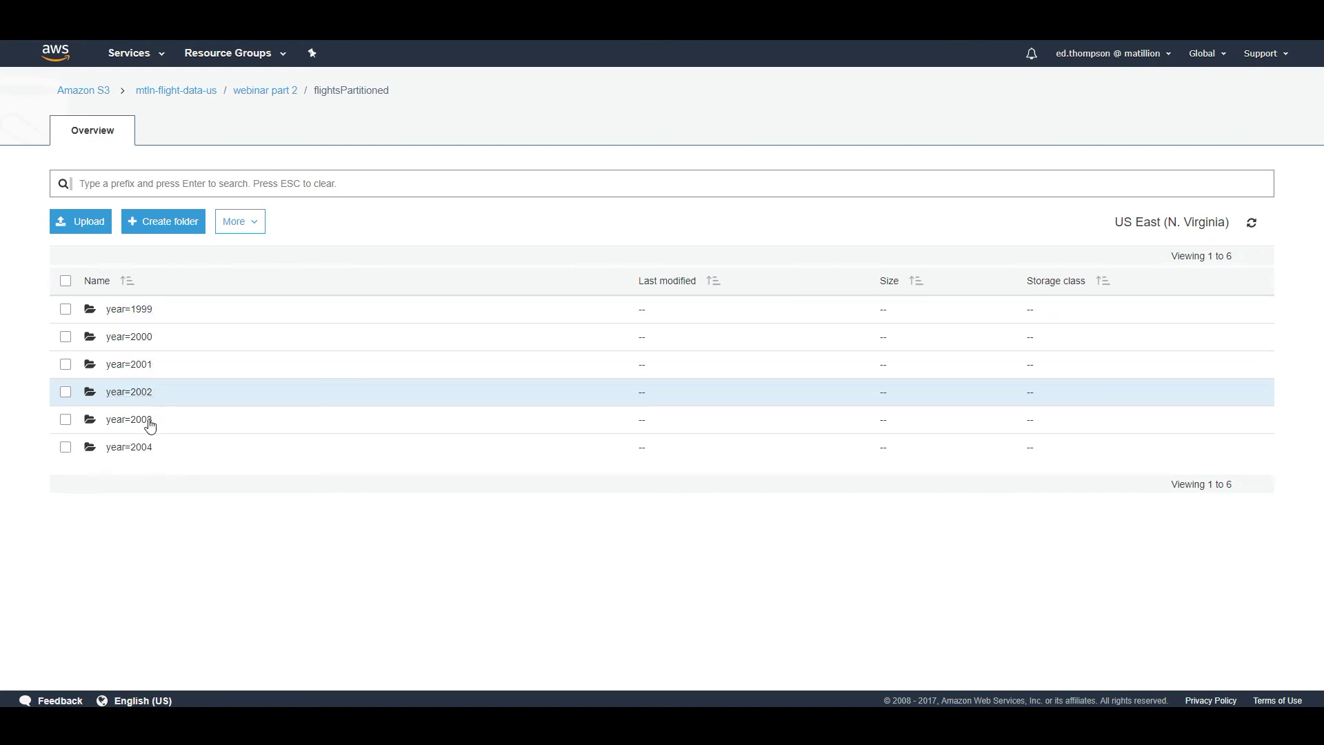
# Step: In the Amazon S3 console, open the month=3 folder under year=2000 in flightsPartitioned
pyautogui.click(141, 342)
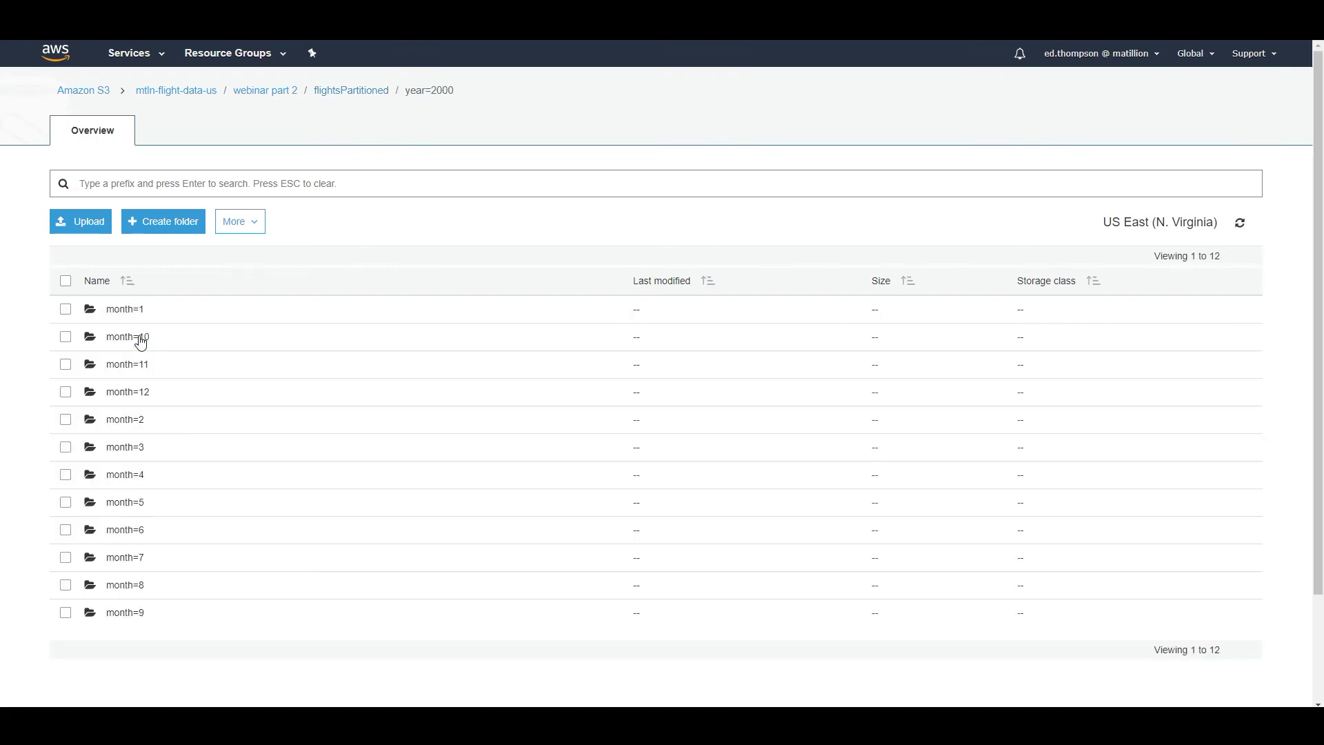
pyautogui.click(137, 449)
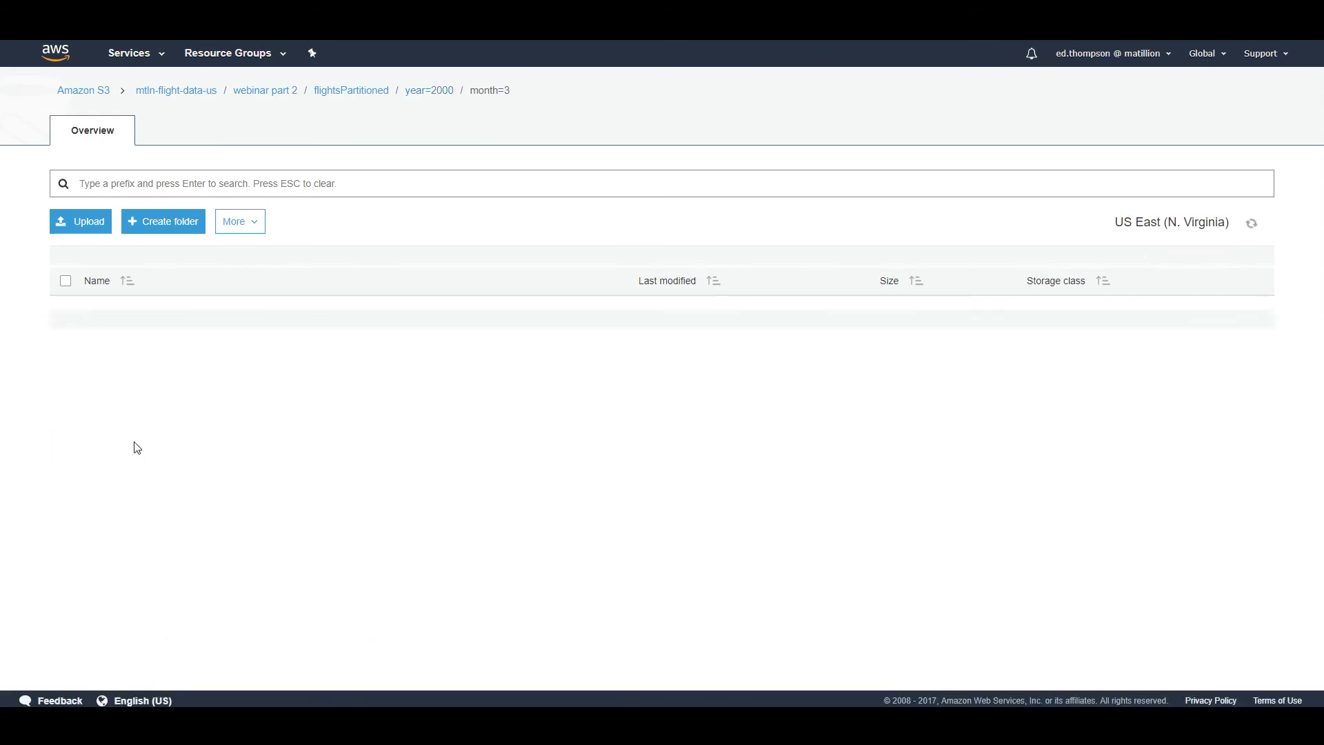